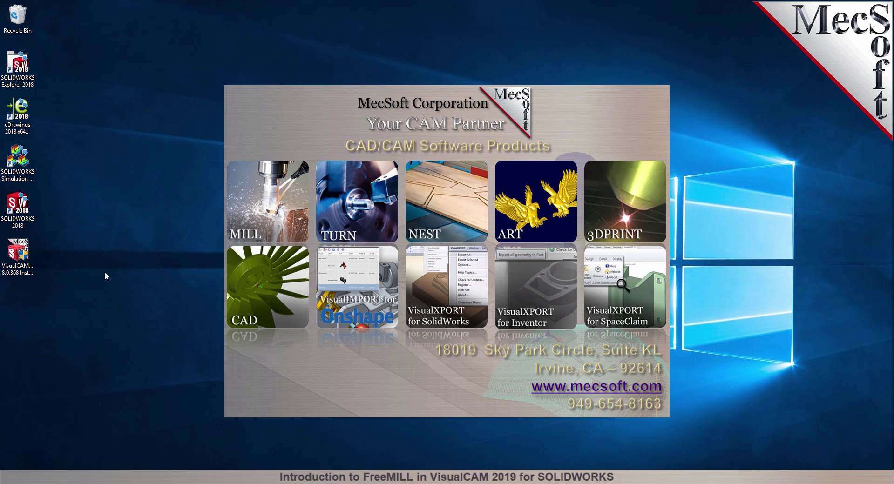
Launch SOLIDWORKS 2018 from its desktop shortcut
{"action": "double_click", "coordinate": [25, 214]}
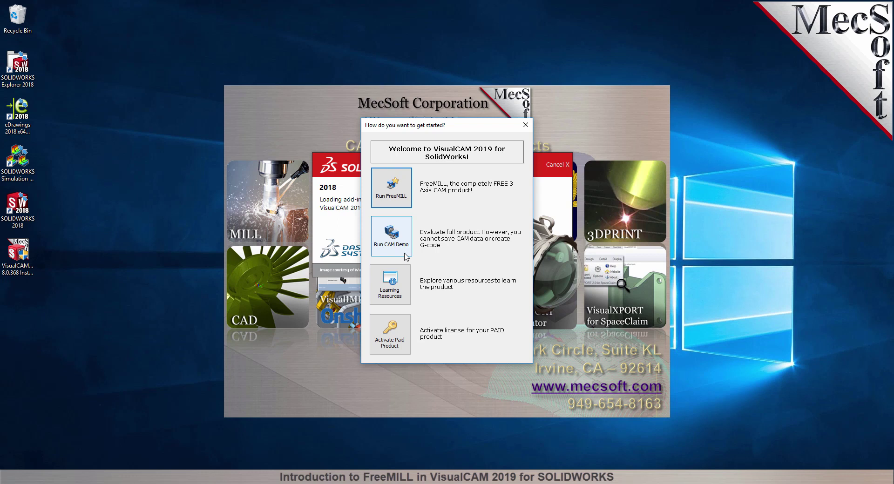
Choose Run FreeMILL in the VisualCAM 2019 getting-started dialog
{"action": "left_click", "coordinate": [407, 204]}
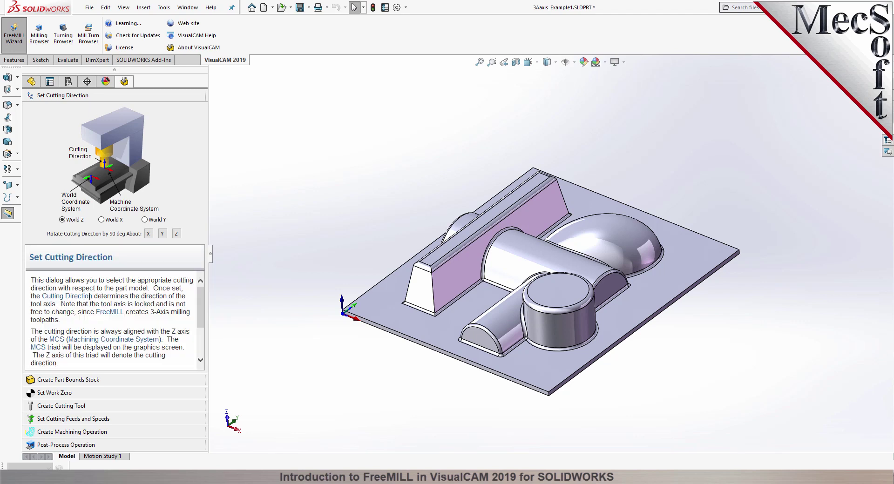
Advance the FreeMILL wizard for 3Axis_Example1 and show where VisualCAM 2019 commands are listed
{"action": "left_click", "coordinate": [97, 397]}
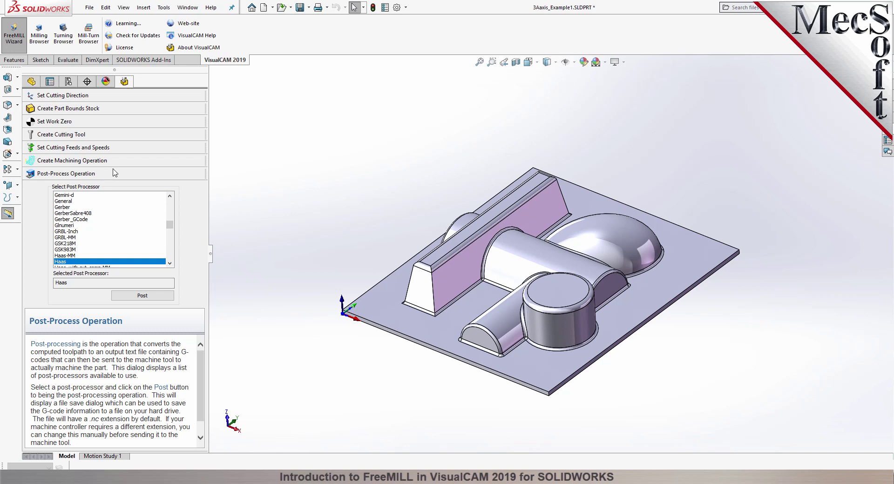
{"action": "left_click", "coordinate": [163, 7]}
Review the Tools > VisualCAM 2019 > FreeMILL commands, dismiss the menu, and preview the part bounds stock step
{"action": "mouse_move", "coordinate": [194, 54]}
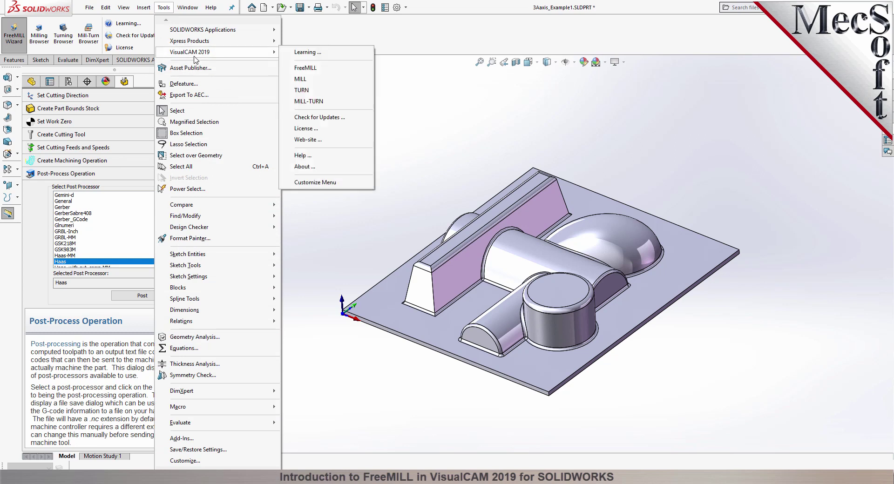
{"action": "left_click", "coordinate": [330, 31]}
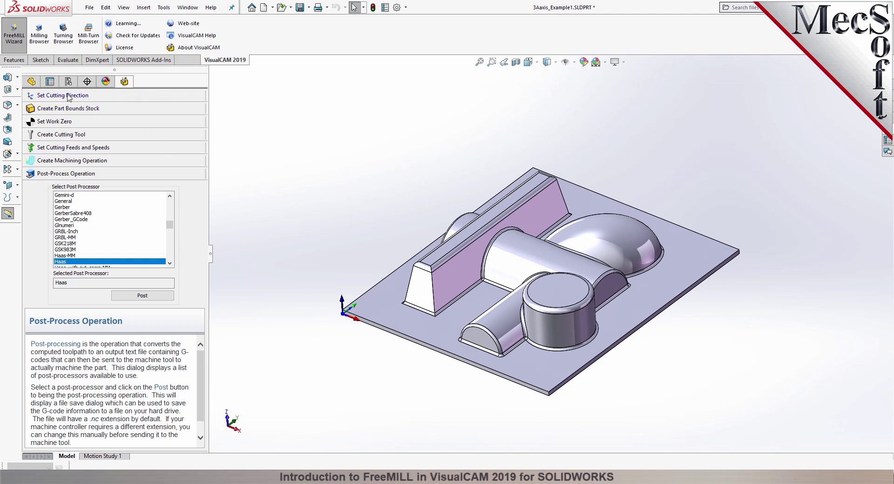
{"action": "left_click", "coordinate": [104, 110]}
Change the FreeMILL cutting direction to World Y
{"action": "left_click", "coordinate": [106, 98]}
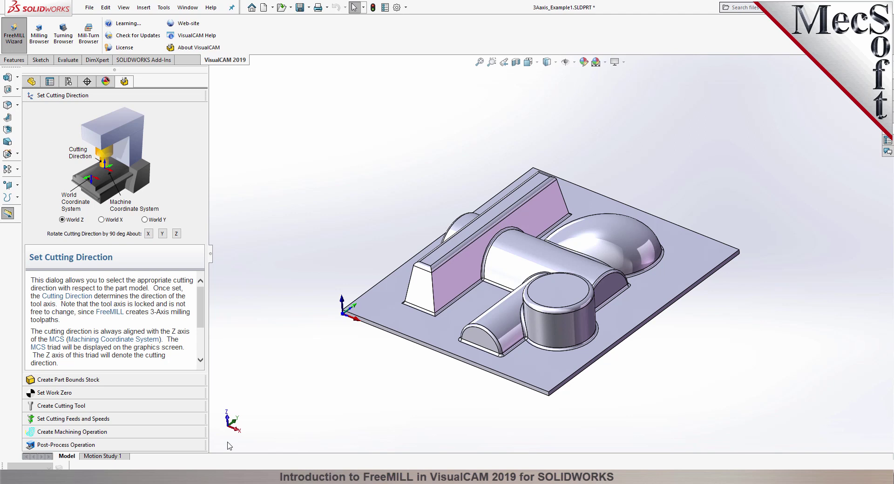
{"action": "left_click", "coordinate": [145, 221]}
Reset cutting direction to World Z and create the 5.5 × 6.5 × 1.1 part-bounds stock
{"action": "left_click", "coordinate": [62, 219]}
{"action": "left_click", "coordinate": [105, 381]}
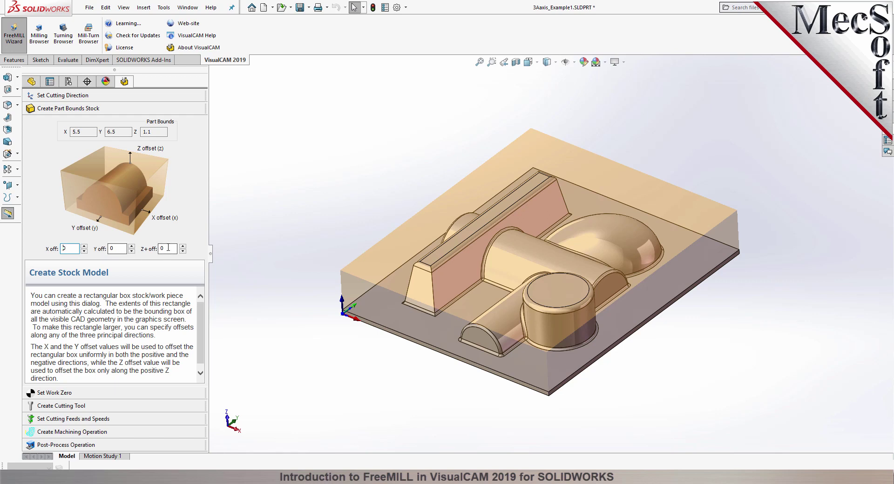
Increase the stock's Z+ offset from 0 to 0.2 and go to the work zero step
{"action": "left_click", "coordinate": [184, 247]}
{"action": "left_click", "coordinate": [183, 248]}
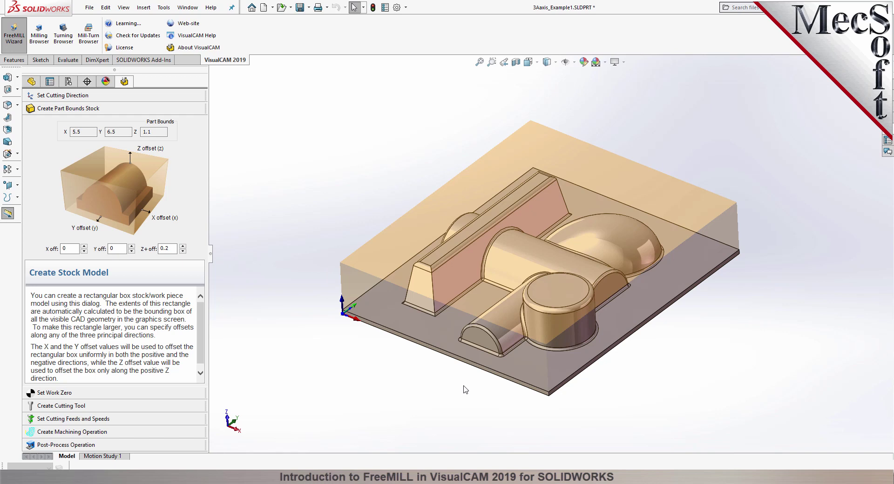
{"action": "left_click", "coordinate": [82, 395]}
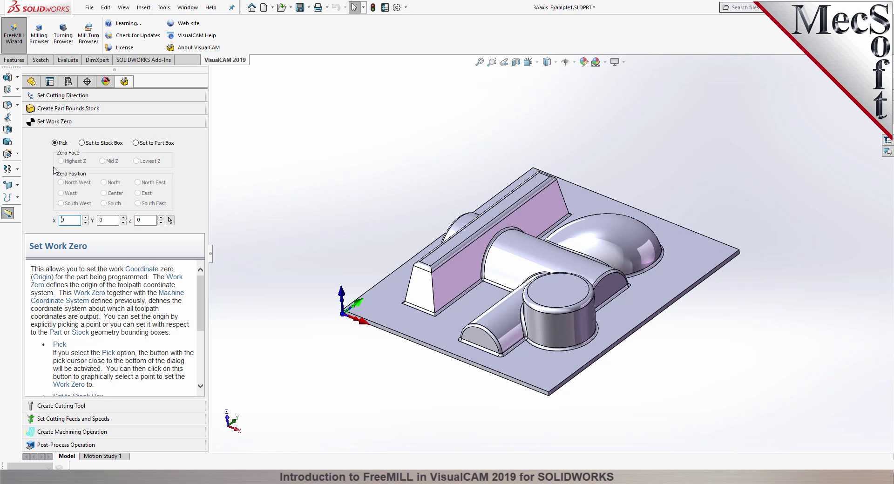
Place work zero at the stock box's highest-Z north-west corner (X 0, Y 6.5, Z 1.3)
{"action": "left_click", "coordinate": [82, 143]}
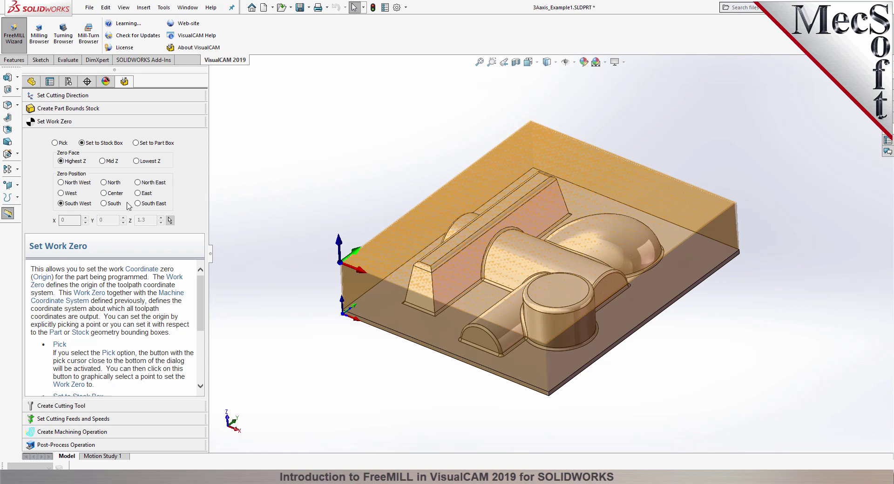
{"action": "left_click", "coordinate": [61, 183]}
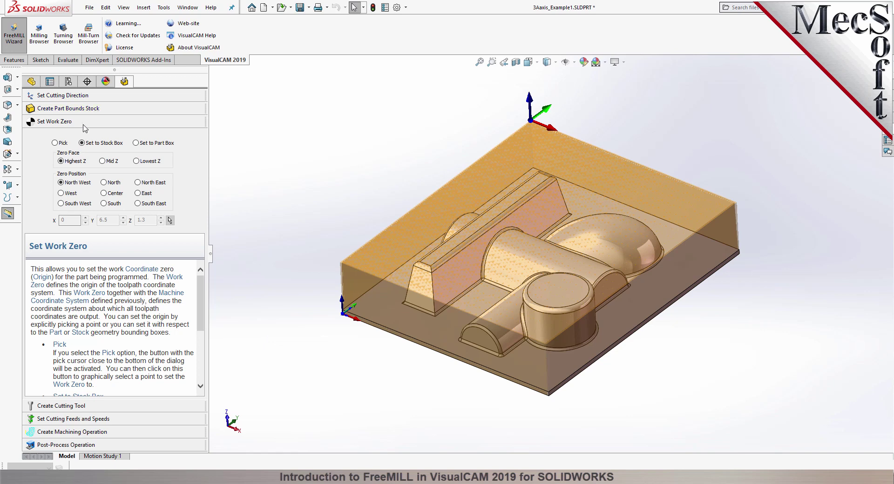
{"action": "left_click", "coordinate": [102, 409]}
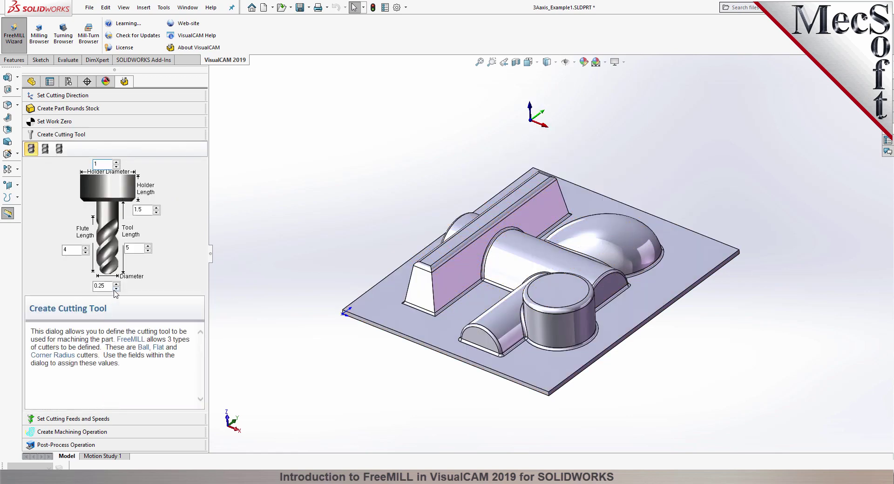
Give the cutting tool flute length 3 and tool length 4, keeping diameter 0.25
{"action": "double_click", "coordinate": [77, 252]}
{"action": "type", "text": "3"}
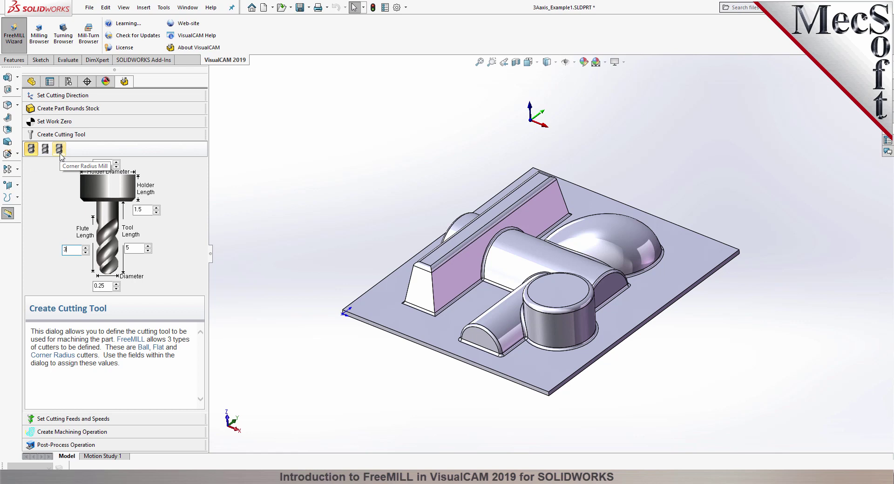
{"action": "double_click", "coordinate": [128, 249]}
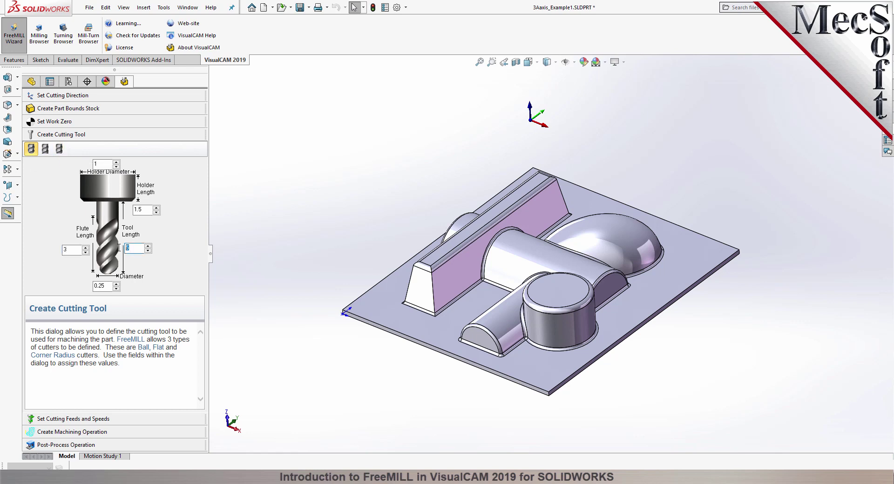
{"action": "type", "text": "4"}
{"action": "left_click", "coordinate": [109, 286]}
{"action": "left_click", "coordinate": [93, 420]}
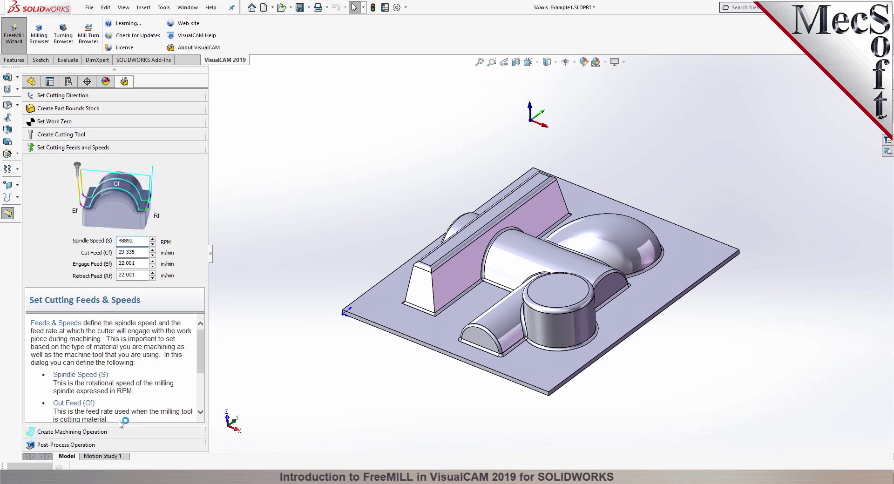
Review the 48892 RPM spindle speed and the cut, engage and retract feeds, then continue
{"action": "double_click", "coordinate": [138, 241]}
{"action": "double_click", "coordinate": [141, 253]}
{"action": "double_click", "coordinate": [138, 264]}
{"action": "double_click", "coordinate": [140, 275]}
{"action": "left_click", "coordinate": [108, 432]}
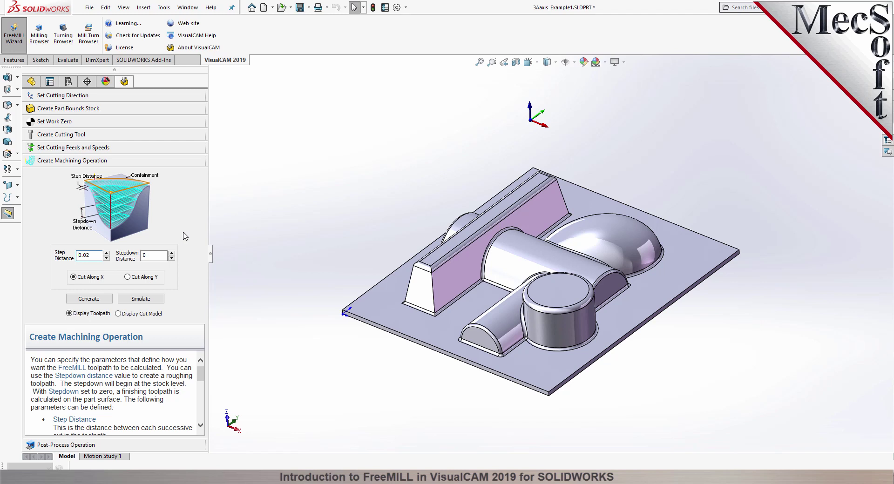
Replace the 0.02 step distance with 0.05
{"action": "left_click_drag", "start_coordinate": [95, 255], "coordinate": [60, 254]}
{"action": "type", "text": "0.05"}
Generate the toolpath at 0.05 step distance and orbit to confirm it covers the part
{"action": "left_click", "coordinate": [91, 301]}
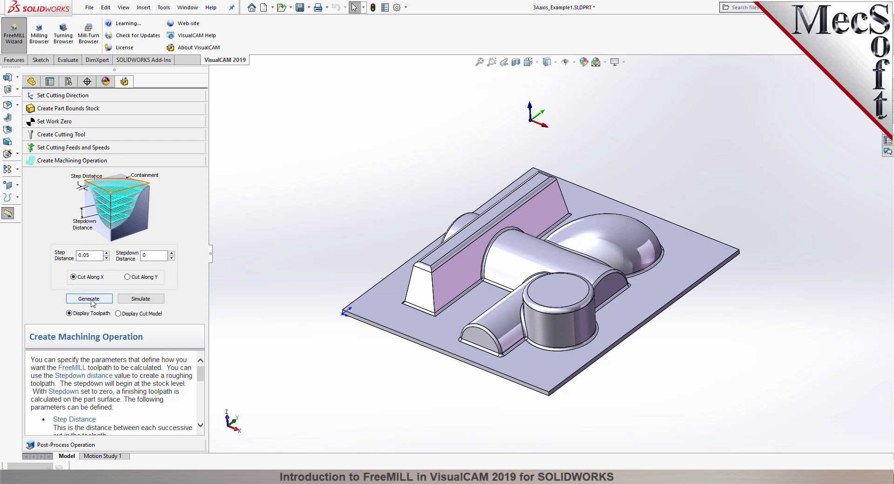
{"action": "middle_click_drag", "start_coordinate": [510, 324], "coordinate": [543, 285]}
{"action": "key", "text": "Escape"}
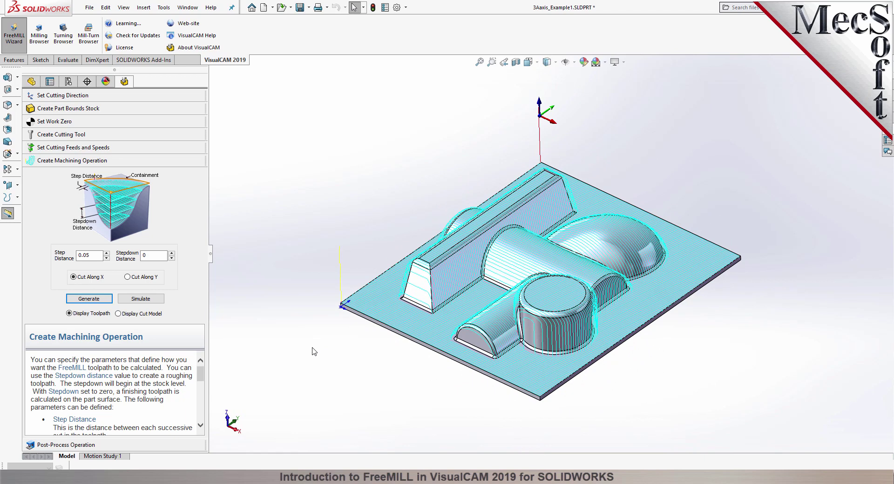
Simulate the cut with the toolpath and cut model displayed, then open Post-Process Operation
{"action": "left_click", "coordinate": [145, 303]}
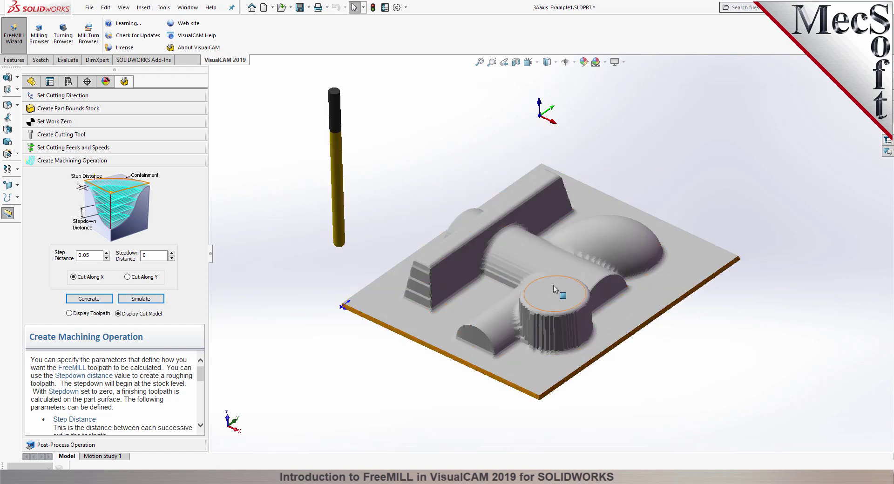
{"action": "left_click", "coordinate": [70, 313]}
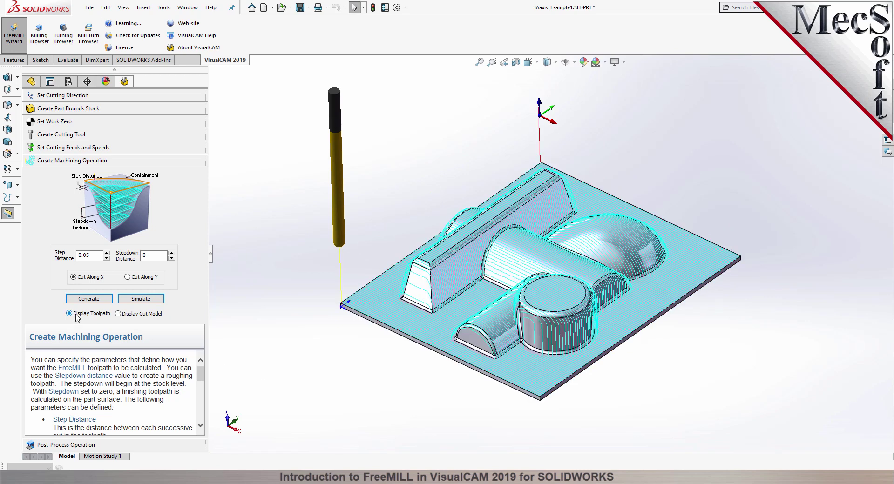
{"action": "left_click", "coordinate": [134, 316]}
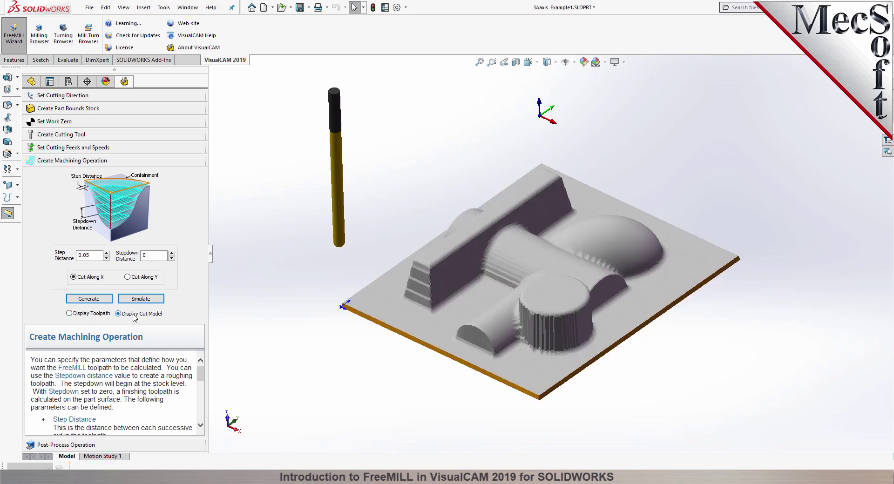
{"action": "mouse_move", "coordinate": [755, 280]}
{"action": "middle_mouse_down"}
{"action": "mouse_move", "coordinate": [737, 347]}
{"action": "mouse_move", "coordinate": [759, 264]}
{"action": "middle_mouse_up"}
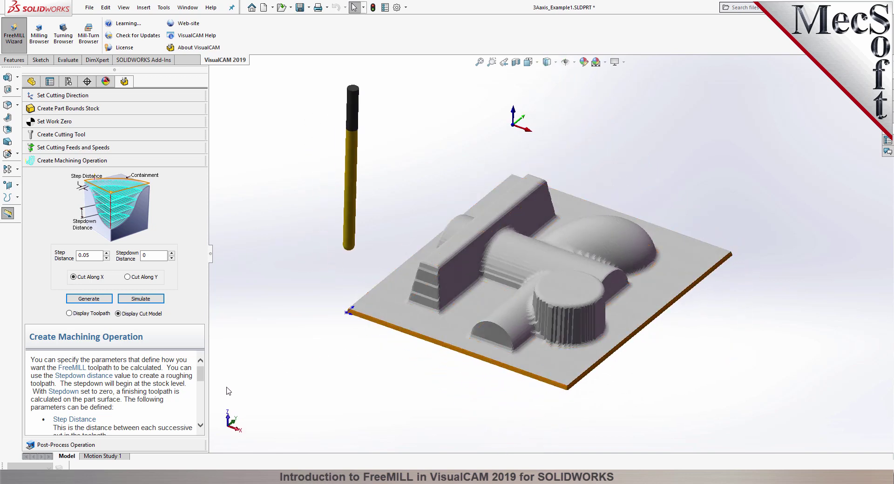
{"action": "left_click", "coordinate": [102, 446]}
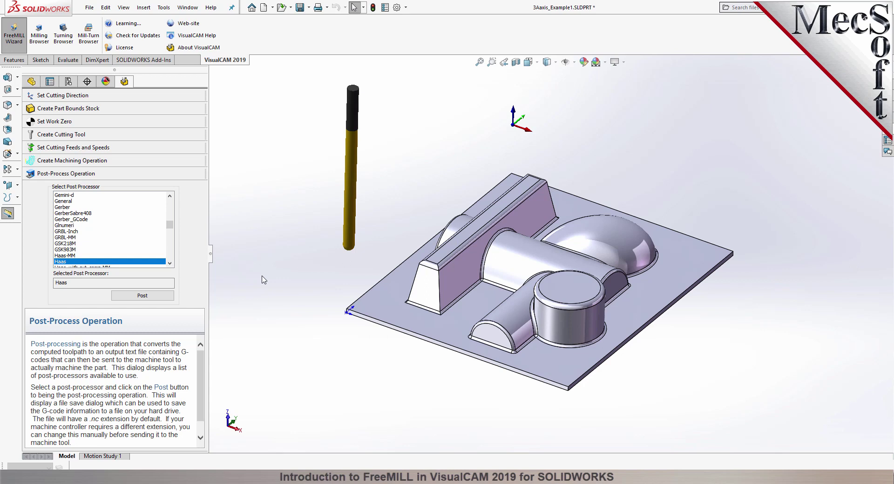
{"action": "mouse_move", "coordinate": [170, 225]}
{"action": "left_mouse_down"}
{"action": "mouse_move", "coordinate": [174, 262]}
{"action": "mouse_move", "coordinate": [178, 215]}
{"action": "mouse_move", "coordinate": [180, 229]}
{"action": "left_mouse_up"}
Post the Haas G-code and save it as my-gcode-file.nc
{"action": "left_click", "coordinate": [158, 299]}
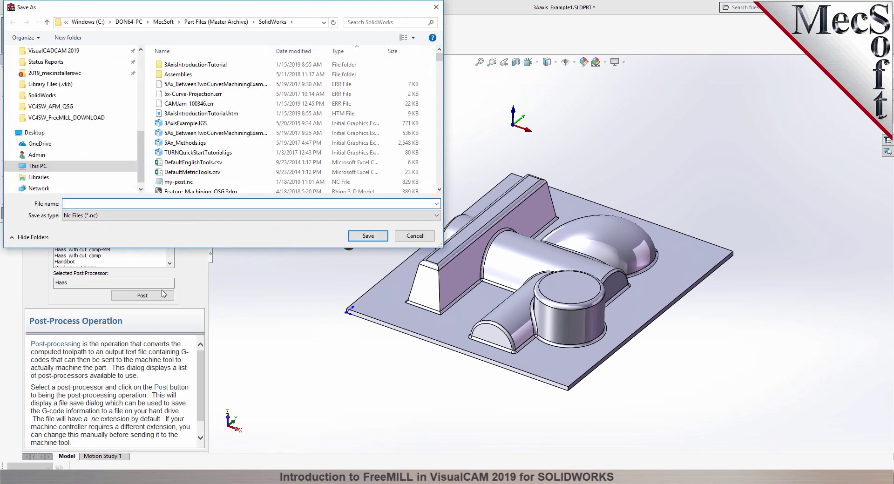
{"action": "left_click", "coordinate": [97, 204]}
{"action": "type", "text": "m"}
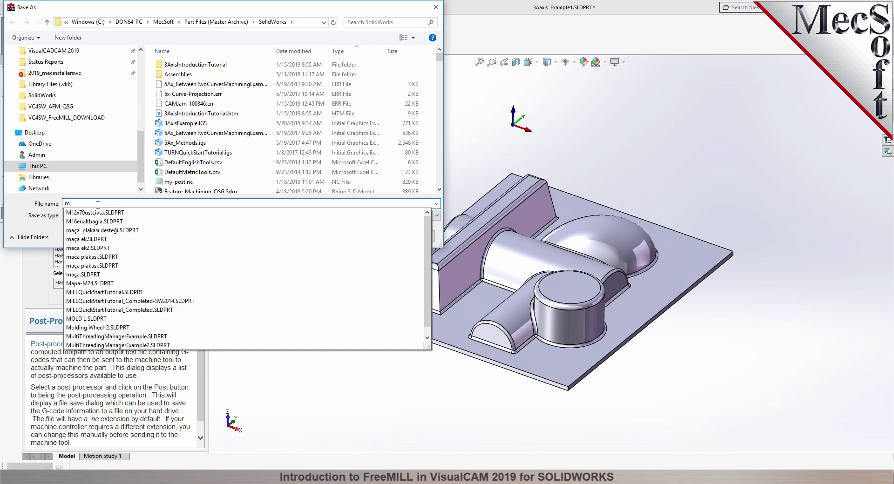
{"action": "type", "text": "y-gc"}
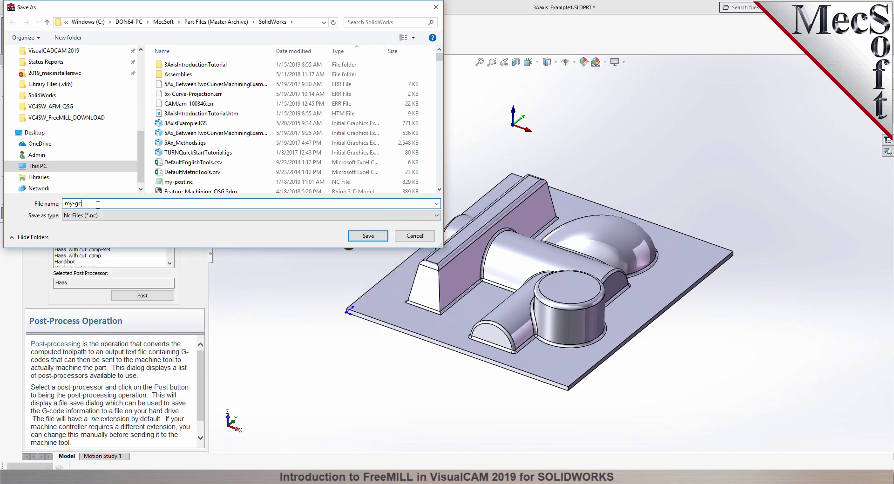
{"action": "type", "text": "ode-file.nc"}
{"action": "key", "text": "Return"}
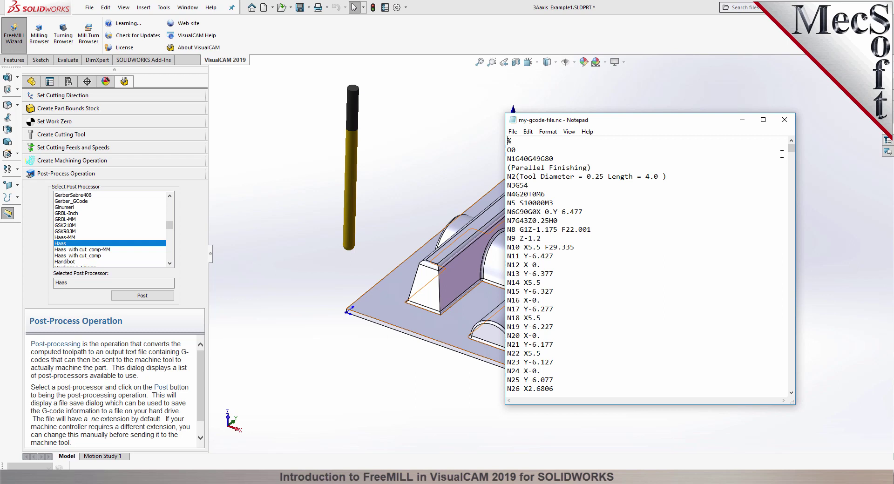
Scroll through the G-code and highlight the Z-0.4537 value on line N932
{"action": "left_click_drag", "start_coordinate": [794, 156], "coordinate": [794, 168]}
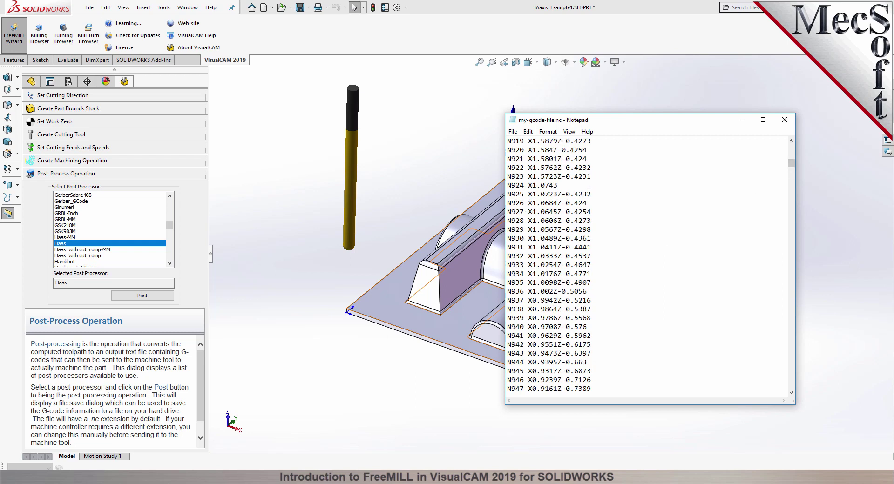
{"action": "scroll", "coordinate": [580, 208], "scroll_direction": "down", "scroll_amount": 2}
{"action": "left_click_drag", "start_coordinate": [558, 204], "coordinate": [597, 206]}
{"action": "scroll", "coordinate": [625, 210], "scroll_direction": "down", "scroll_amount": 6}
{"action": "scroll", "coordinate": [625, 210], "scroll_direction": "down", "scroll_amount": 7}
{"action": "left_click_drag", "start_coordinate": [613, 125], "coordinate": [704, 156]}
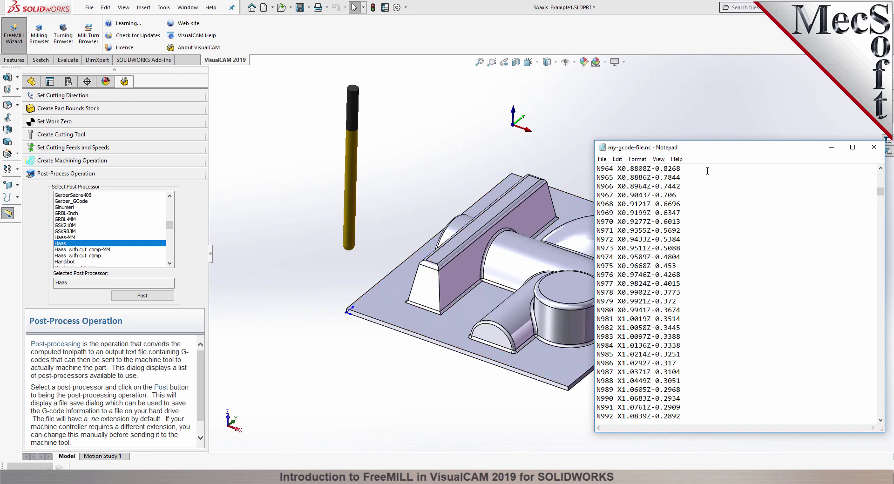
Move Notepad left and highlight the (Parallel Finishing) comment line
{"action": "left_click_drag", "start_coordinate": [708, 153], "coordinate": [550, 156]}
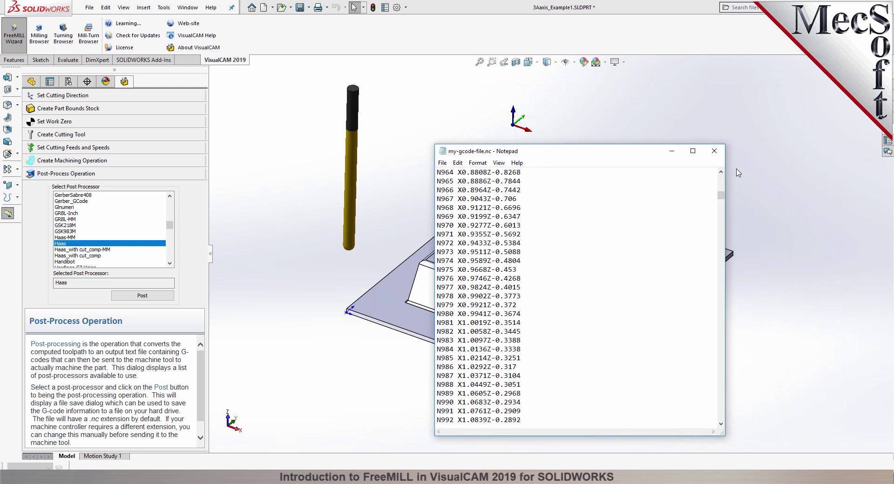
{"action": "left_click_drag", "start_coordinate": [721, 196], "coordinate": [707, 181]}
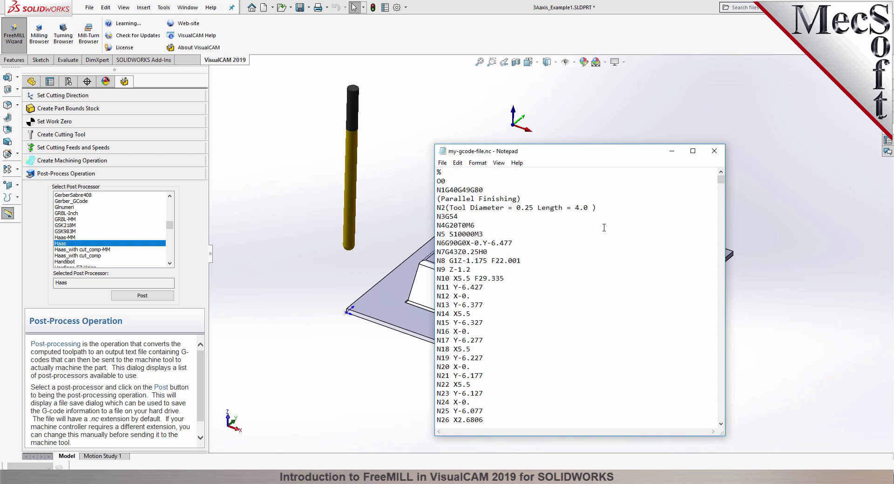
{"action": "left_click_drag", "start_coordinate": [527, 196], "coordinate": [436, 198]}
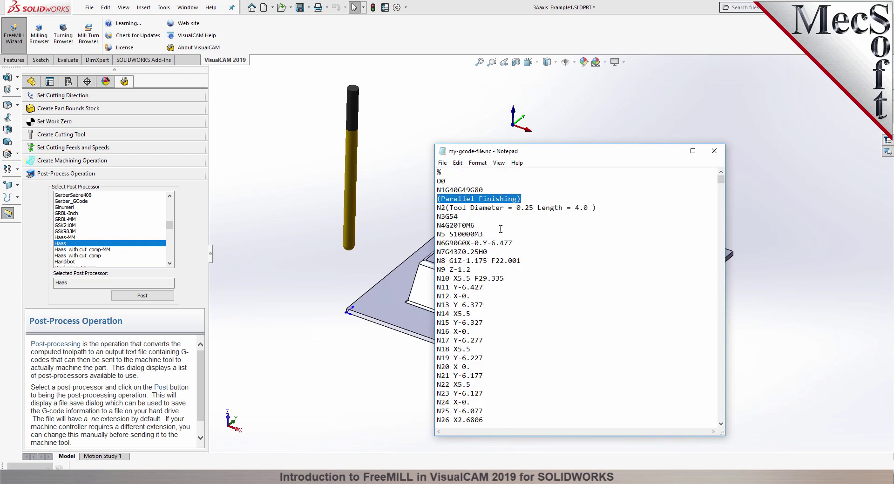